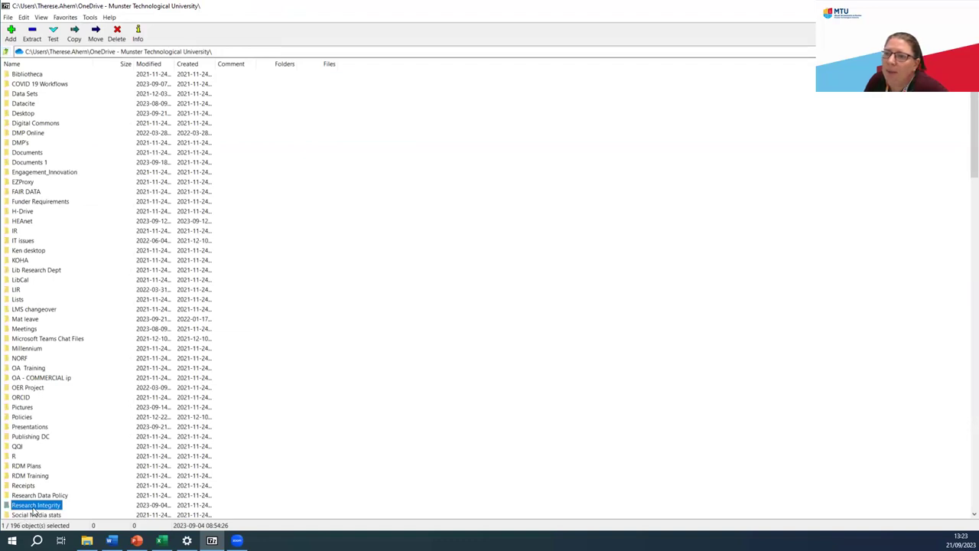
- Browse Research Integrity into the webinars folder, peek inside Mock Datasets, then return up
double_click(34, 507)
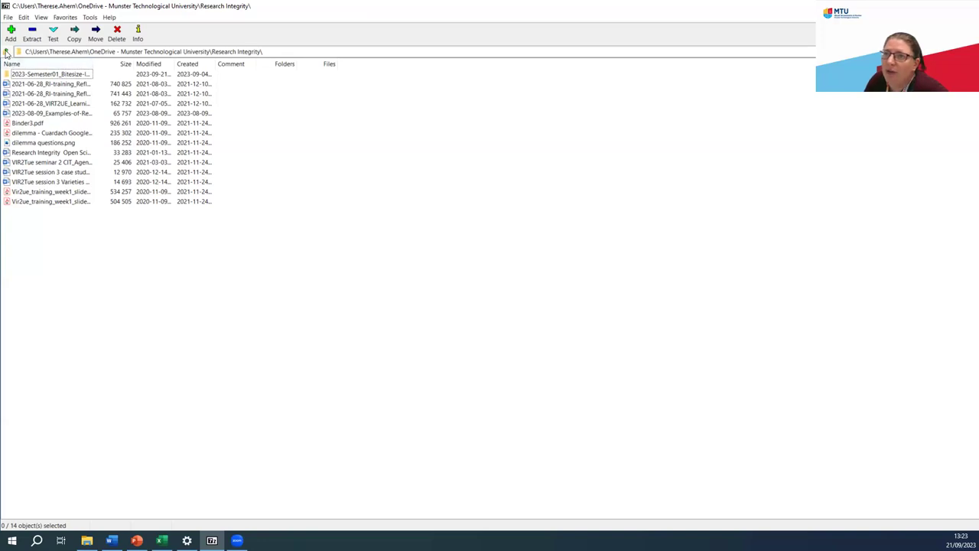
double_click(44, 74)
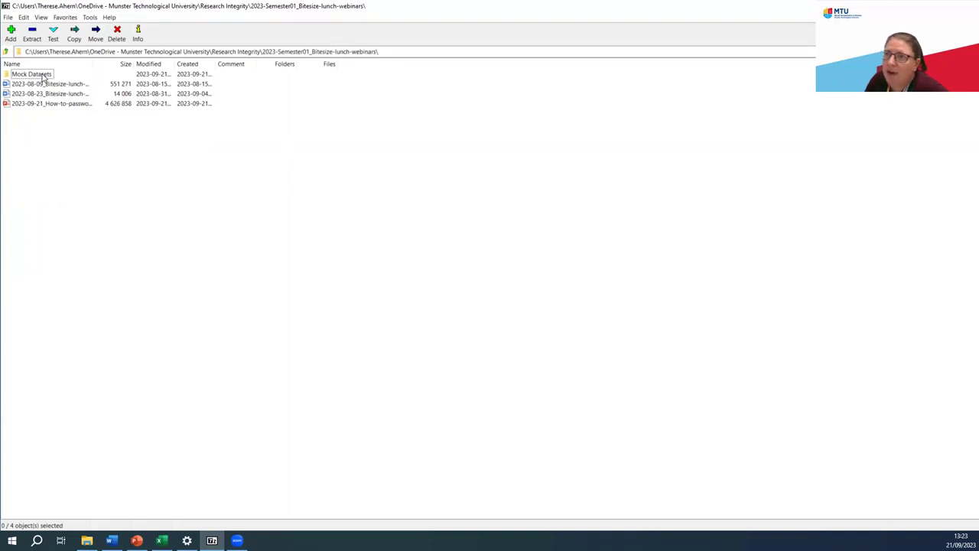
double_click(44, 74)
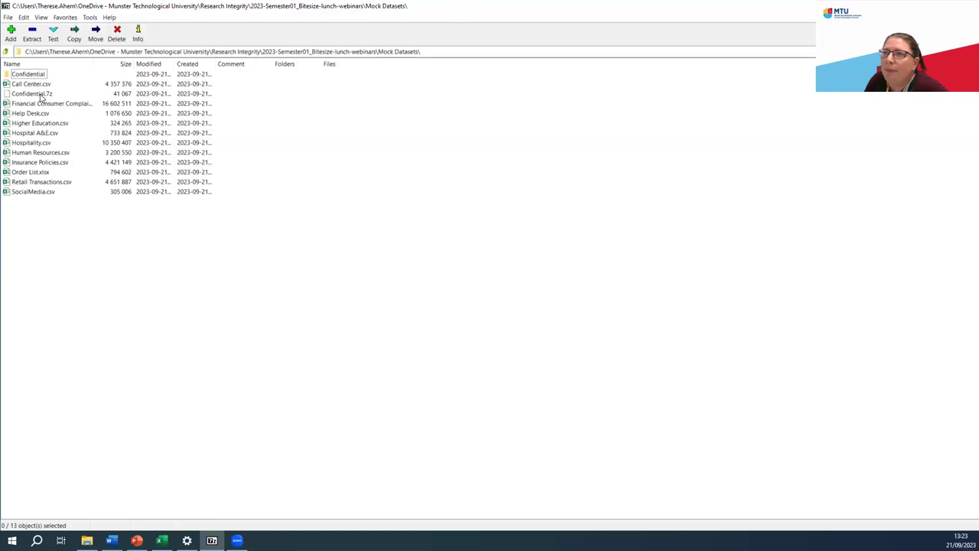
click(5, 53)
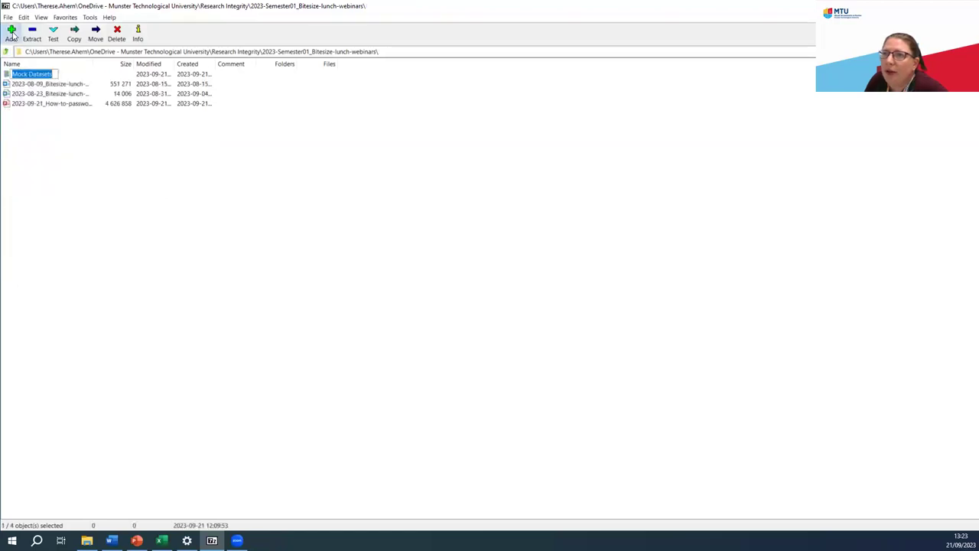
- Add Mock Datasets to 'Mock Datasets.7z', protected by a confirmed password with AES-256 encryption
click(11, 33)
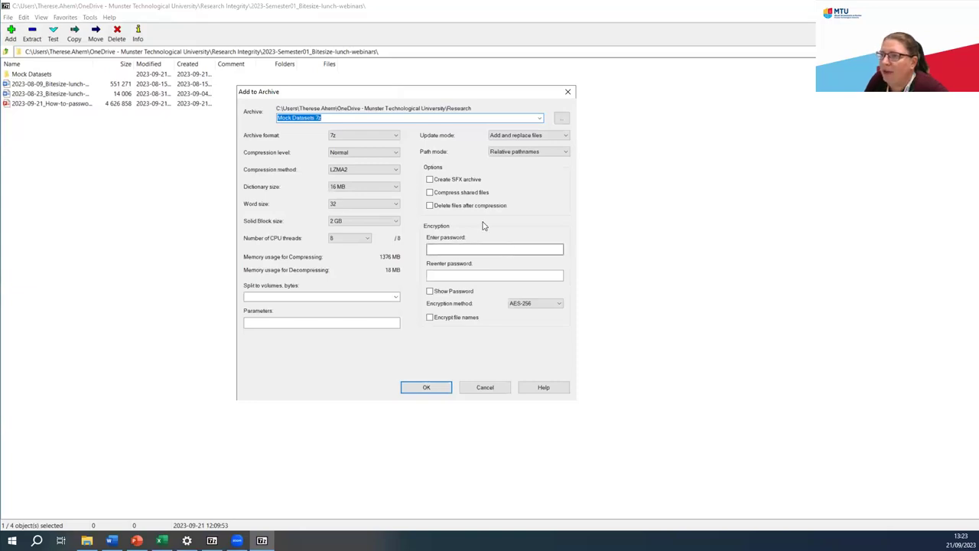
drag(322, 117, 274, 116)
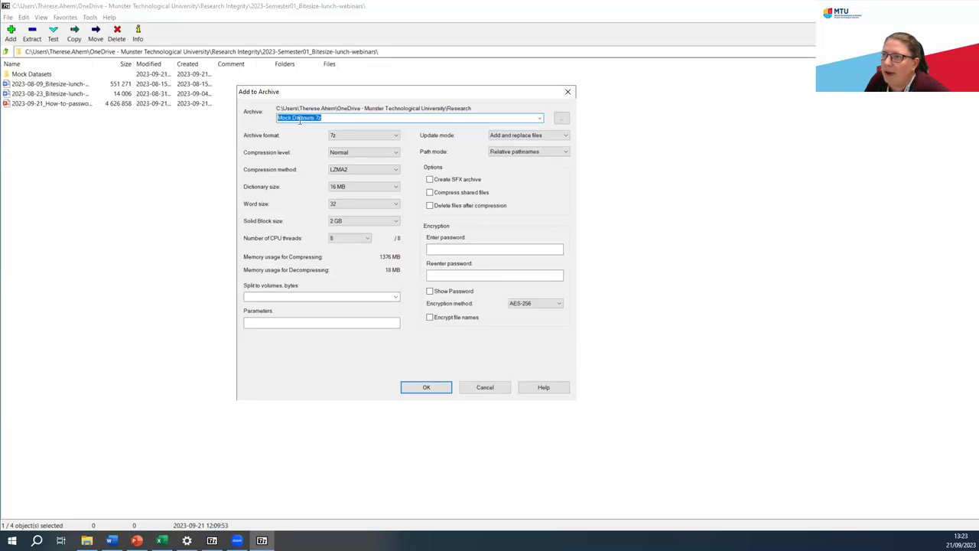
click(355, 118)
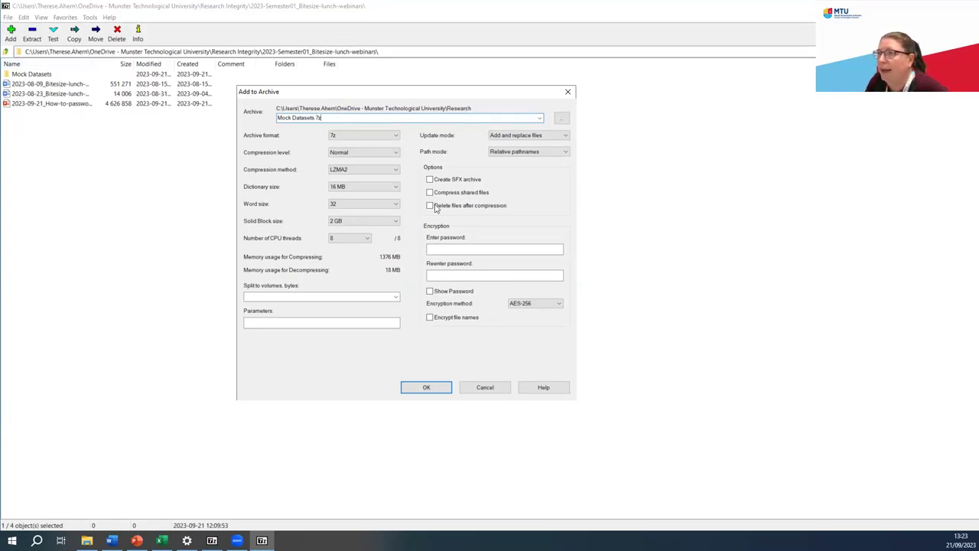
click(454, 247)
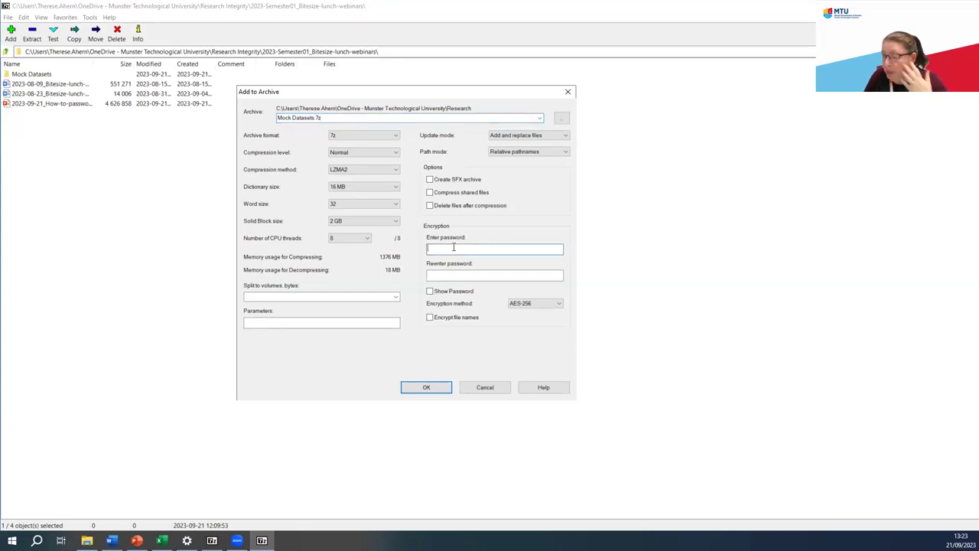
text(••••••••)
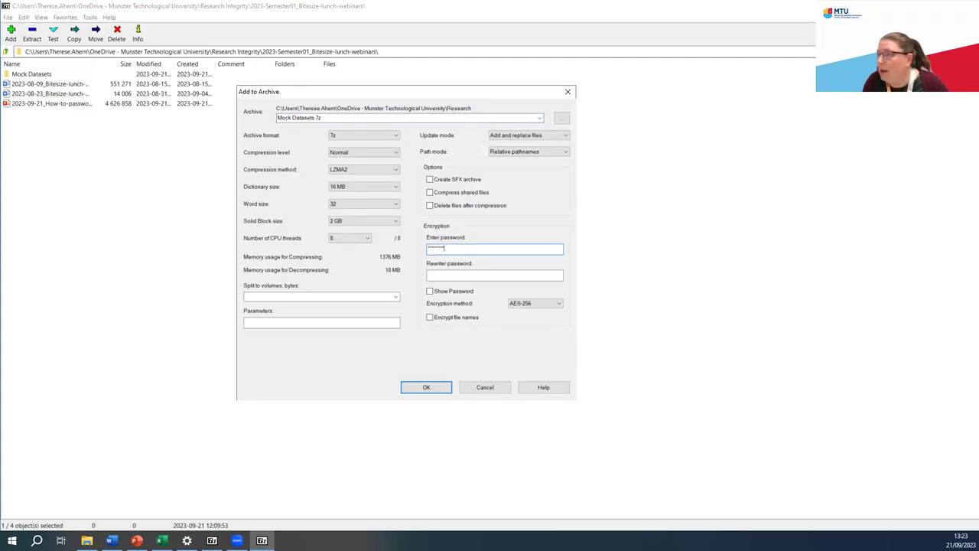
click(454, 276)
text(••••••••)
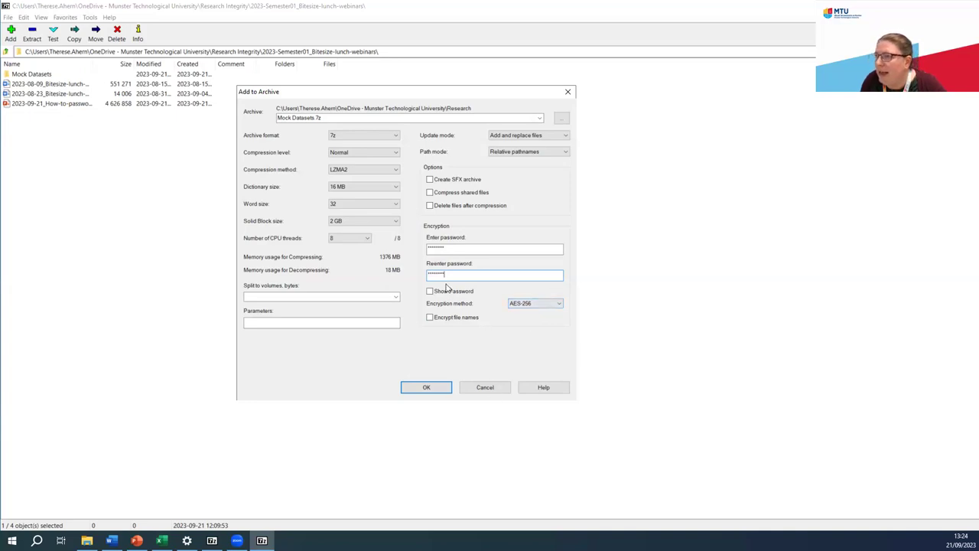
click(433, 391)
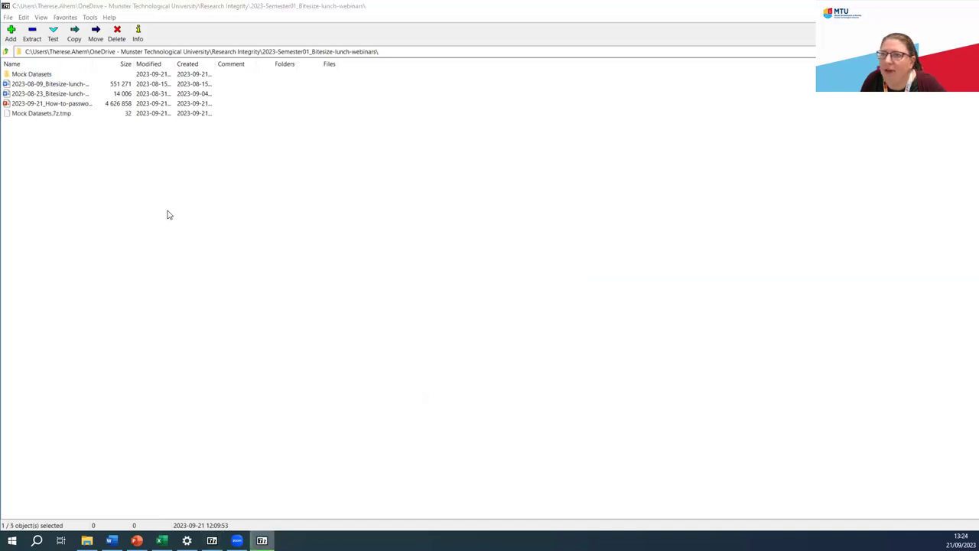
- Watch the temporary Mock Datasets.7z.tmp file until the 7 773 225-byte archive is finished
click(65, 115)
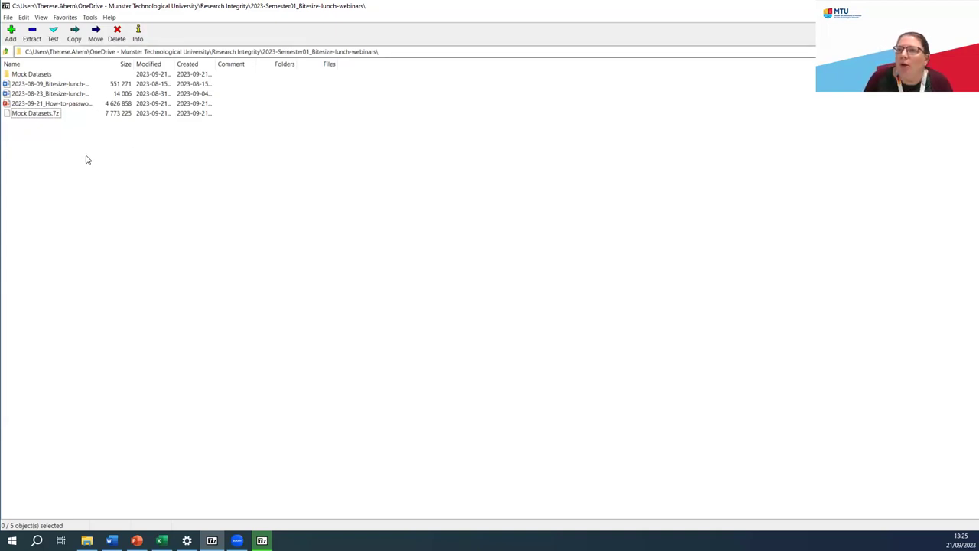
- Look inside Mock Datasets.7z, then test-extract it with the archive password and close the report
double_click(54, 114)
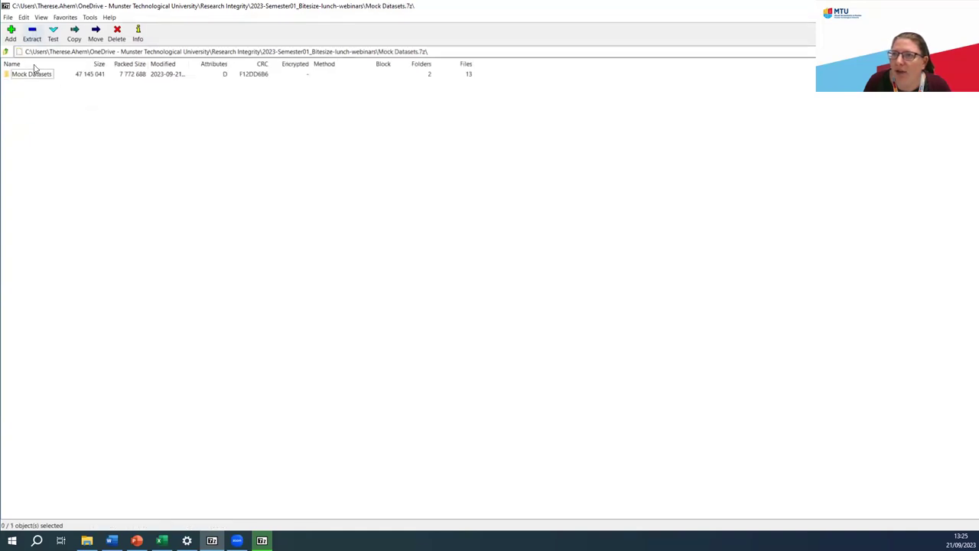
click(7, 52)
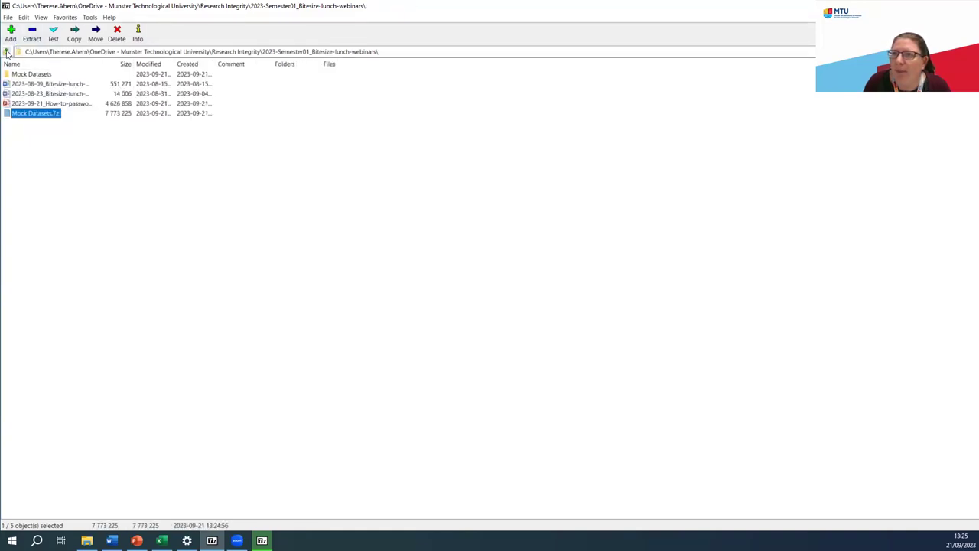
click(34, 38)
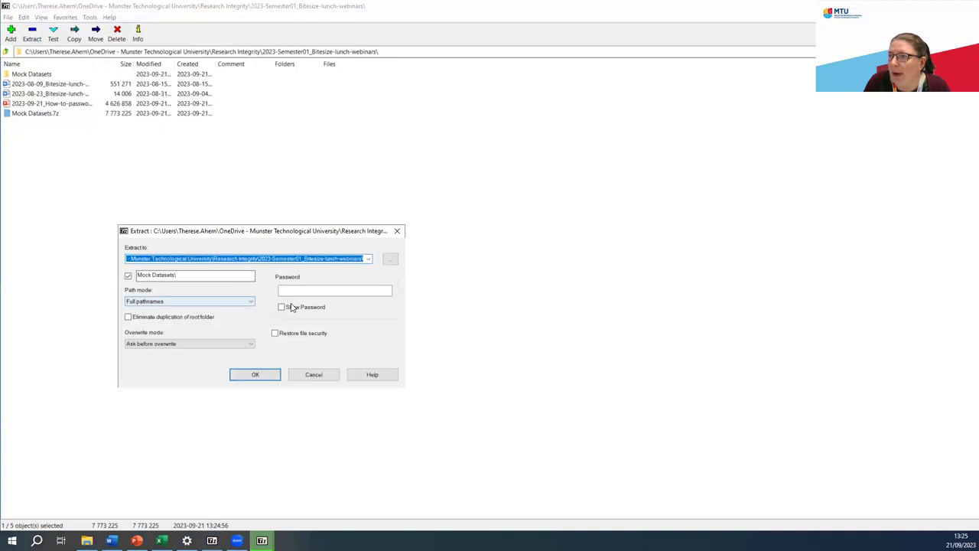
click(302, 291)
text(*******)
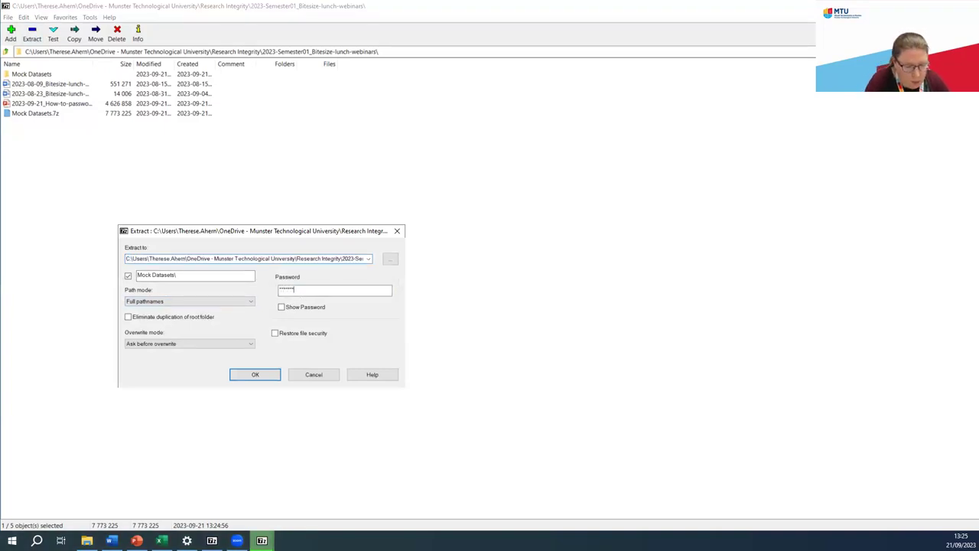
click(245, 375)
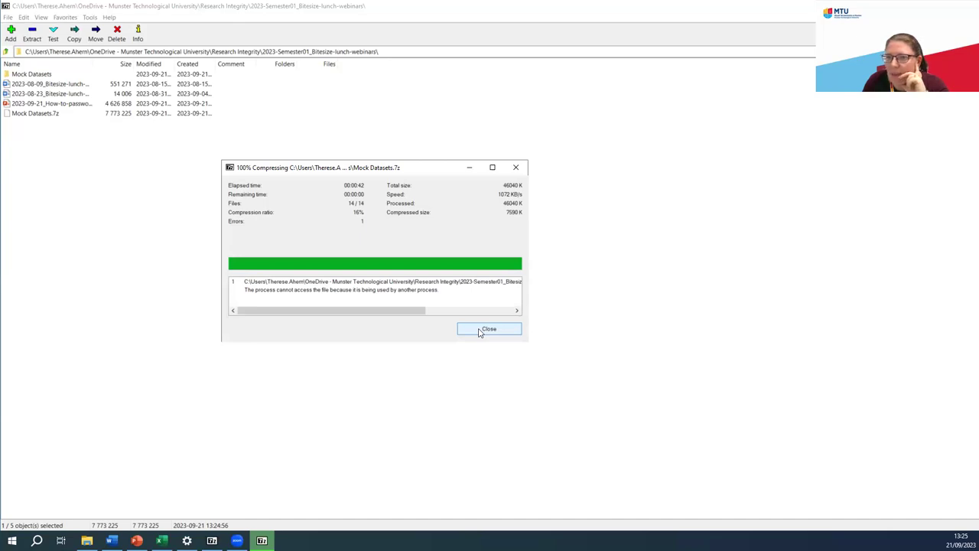
click(488, 329)
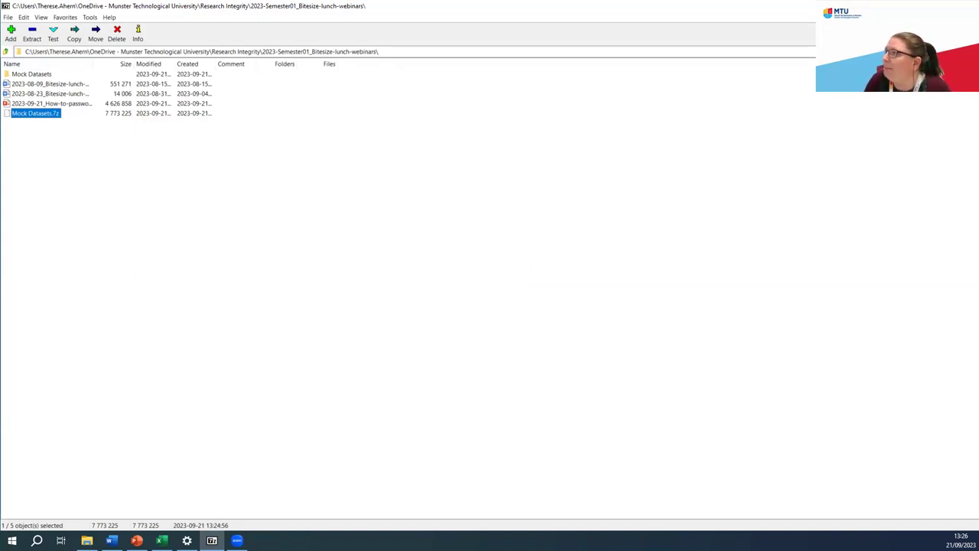
- Hide 7-Zip, bring PowerPoint back full screen, and select slide 6 of 8
key(super+d)
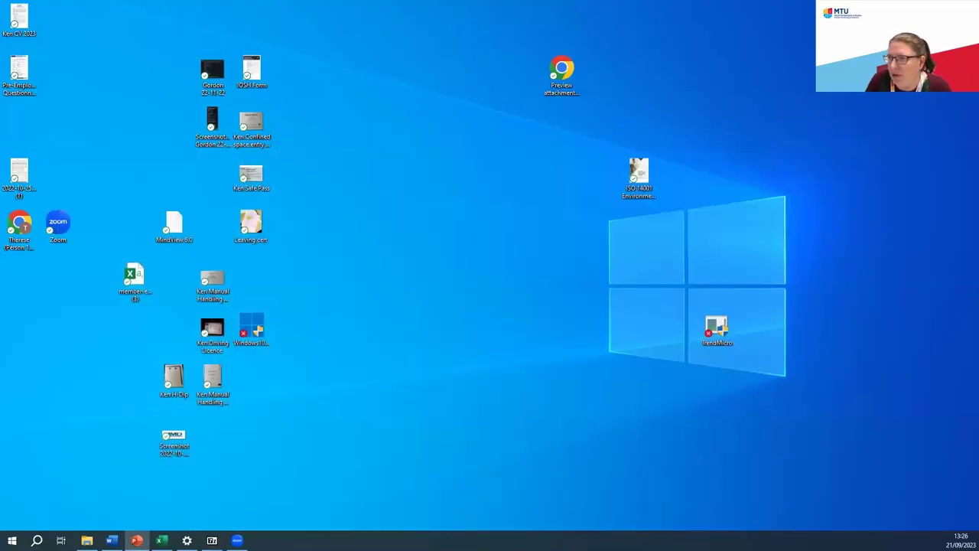
key(alt+Tab)
key(super+Up)
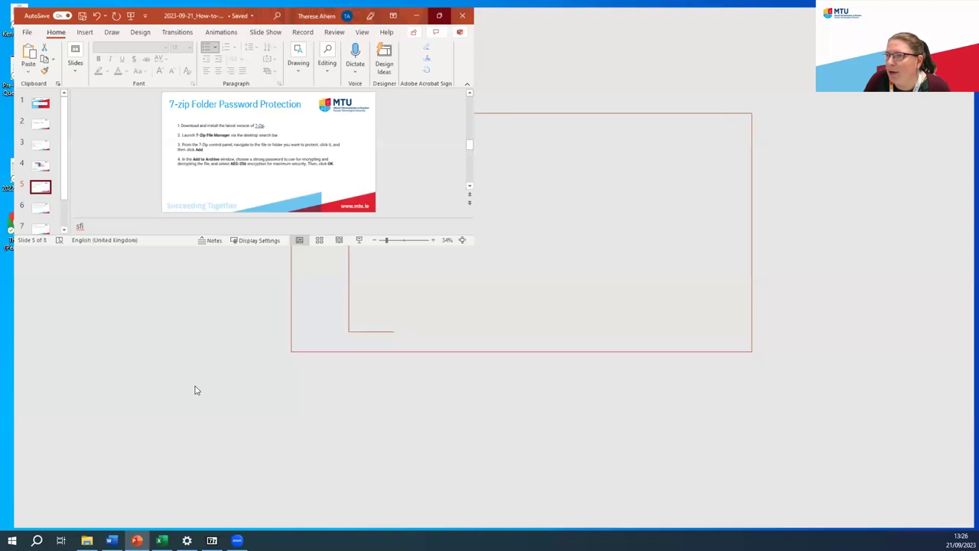
click(65, 389)
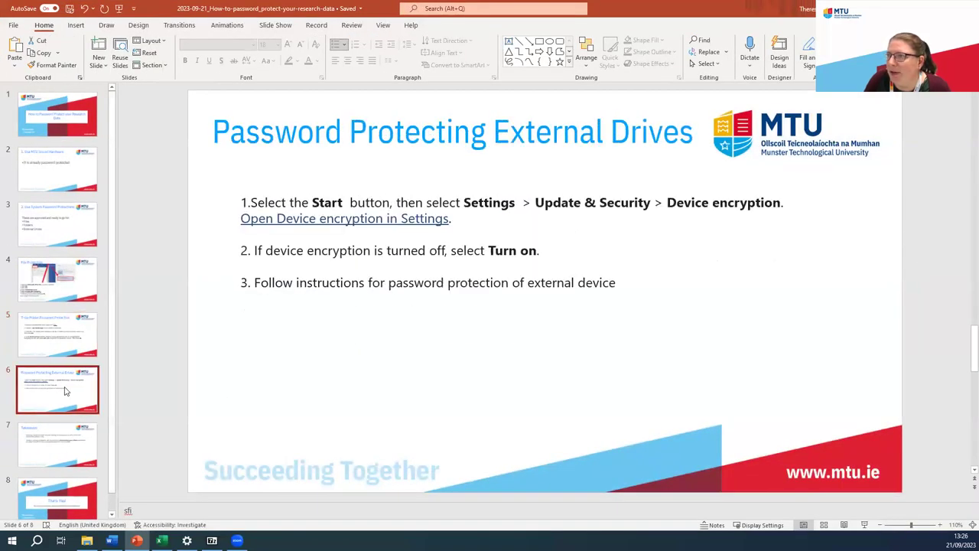
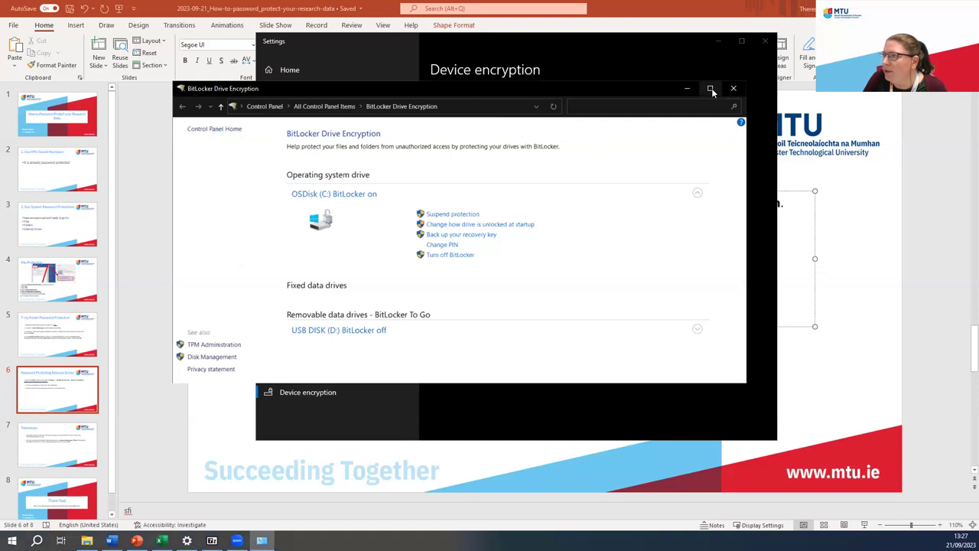
- Maximize the BitLocker window and turn on BitLocker for USB DISK (D:)
click(711, 91)
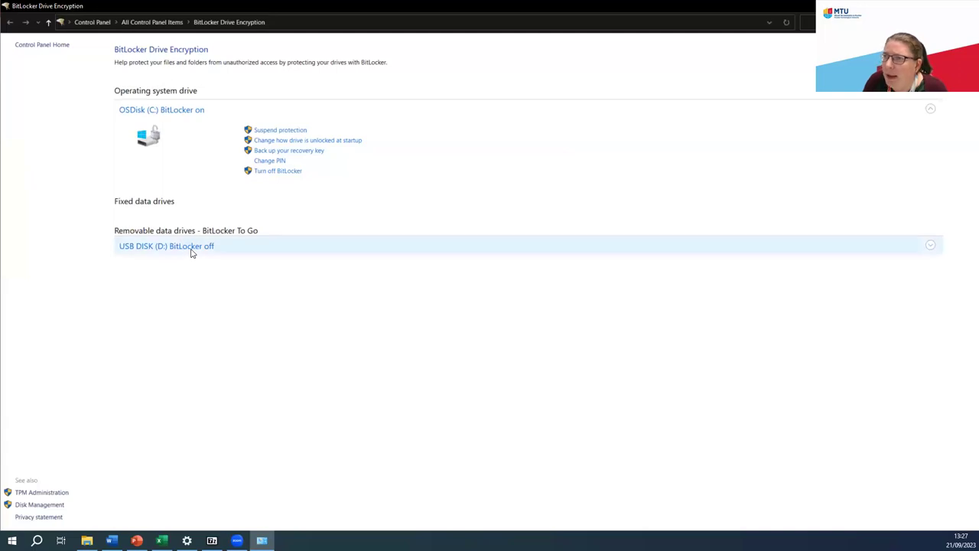
click(150, 249)
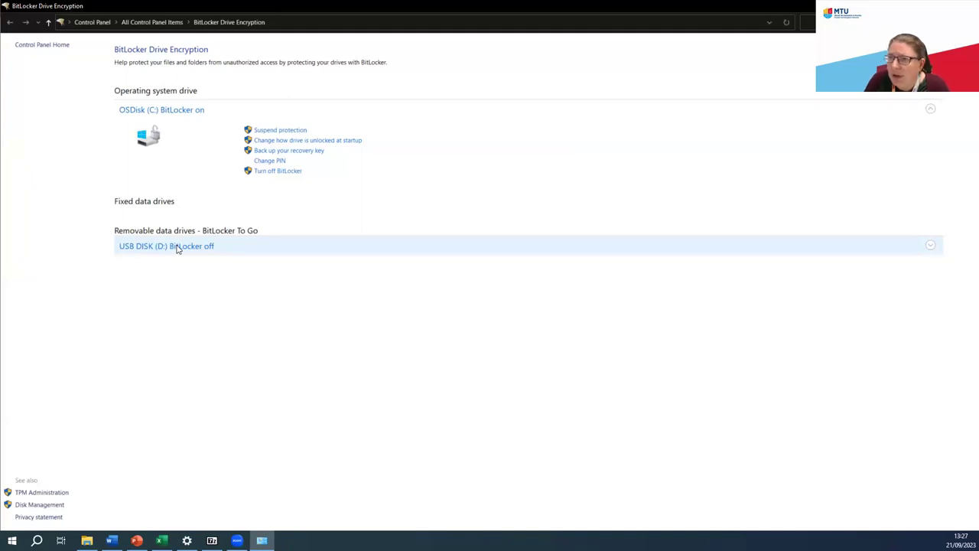
click(177, 247)
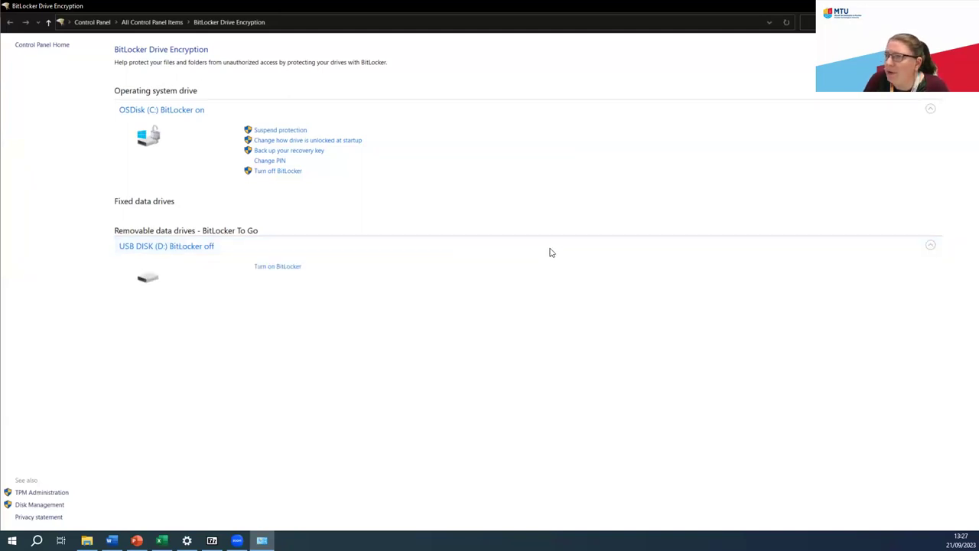
click(276, 267)
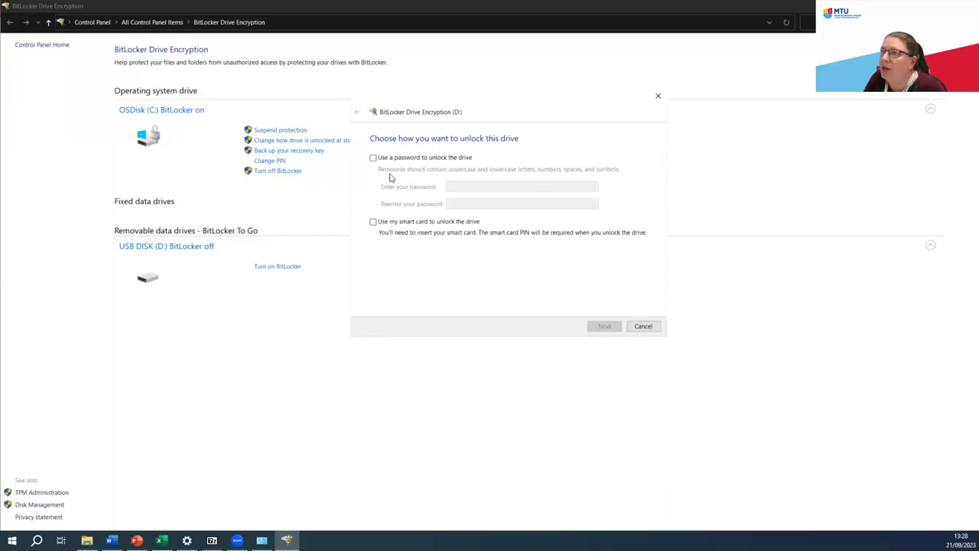
- Choose password unlocking for drive D:, then enter and confirm the drive password
click(373, 159)
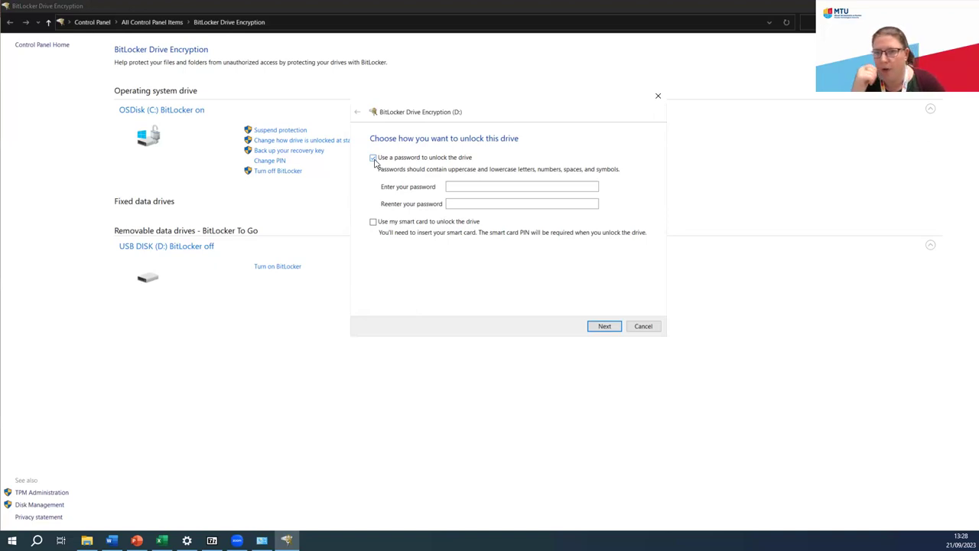
click(374, 160)
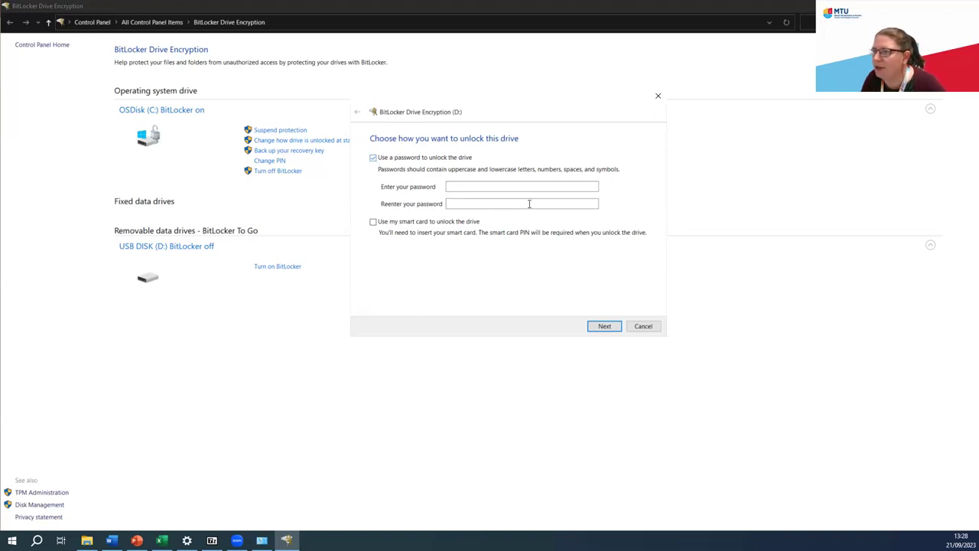
click(475, 185)
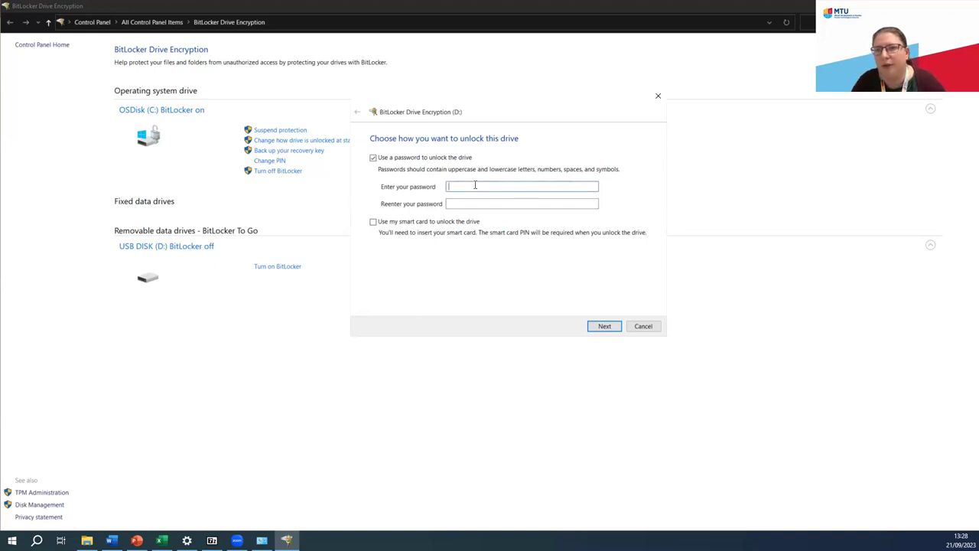
text(Password)
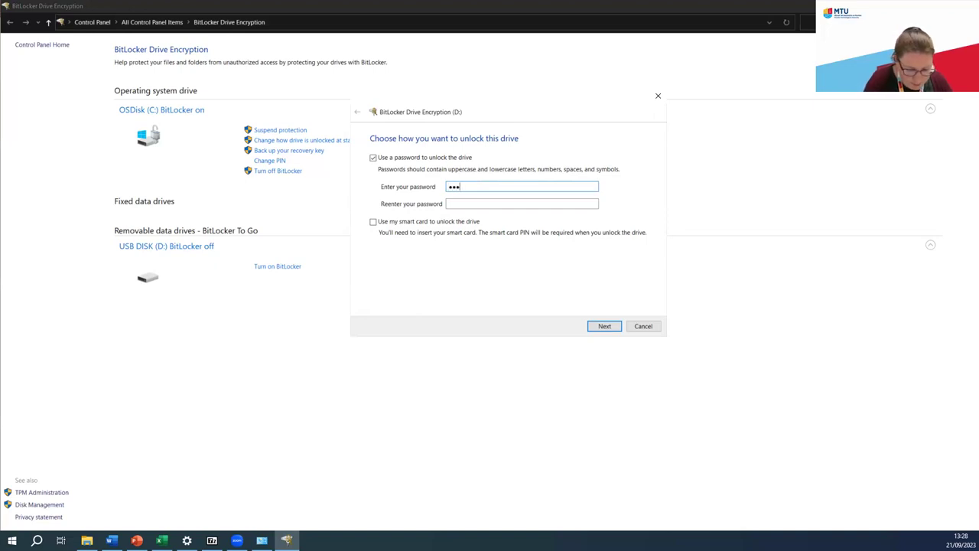
click(484, 205)
text(Passwordd)
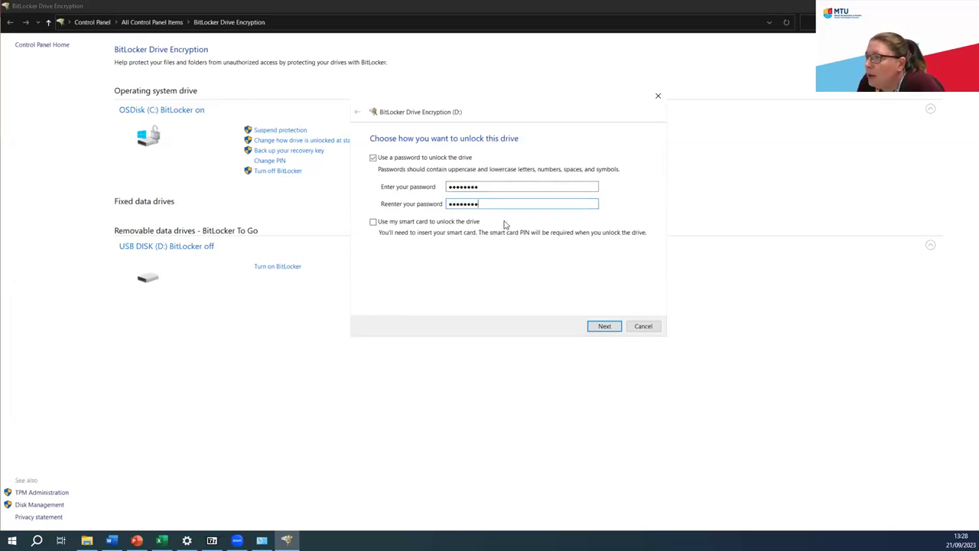
click(605, 327)
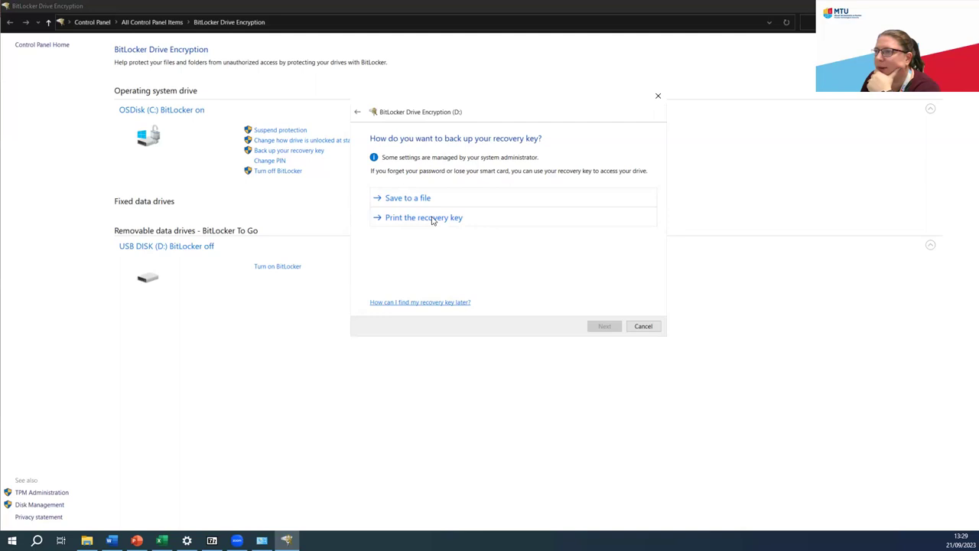
- Print the recovery key with Microsoft Print to PDF as 'bitlocker key' in Documents
click(433, 218)
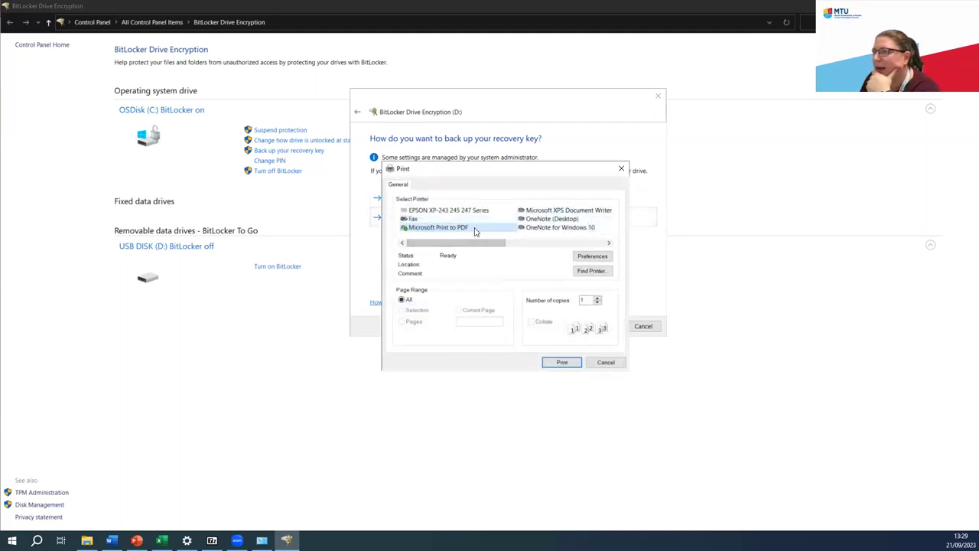
click(564, 363)
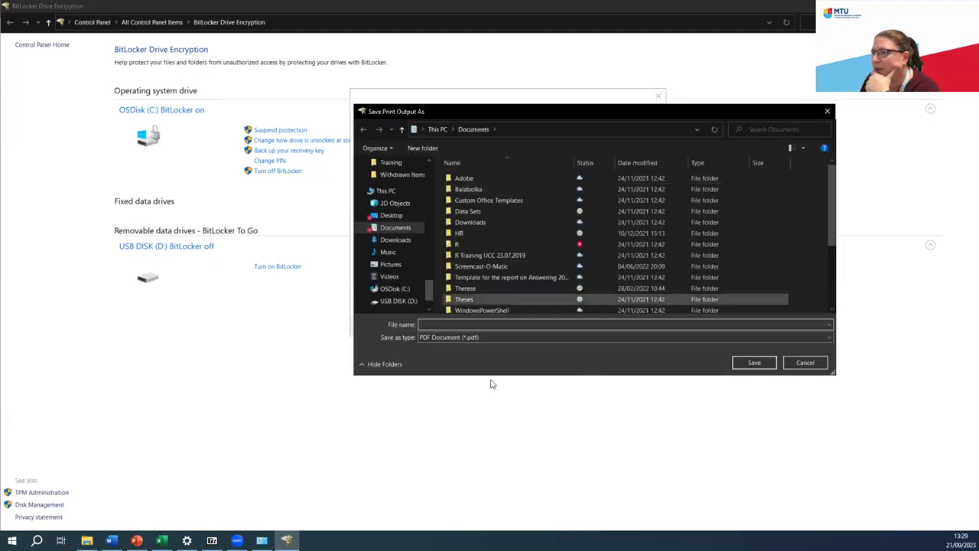
text(bitlocker key)
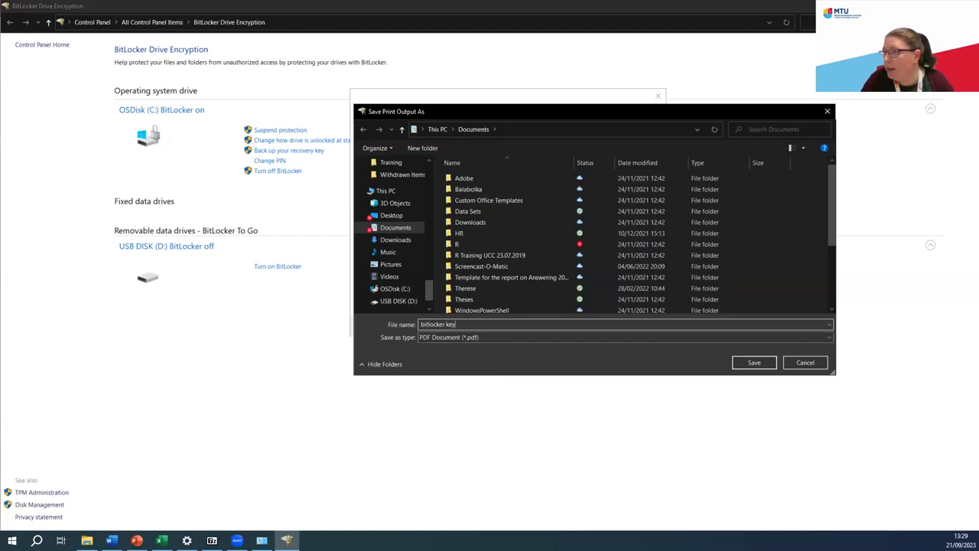
click(756, 363)
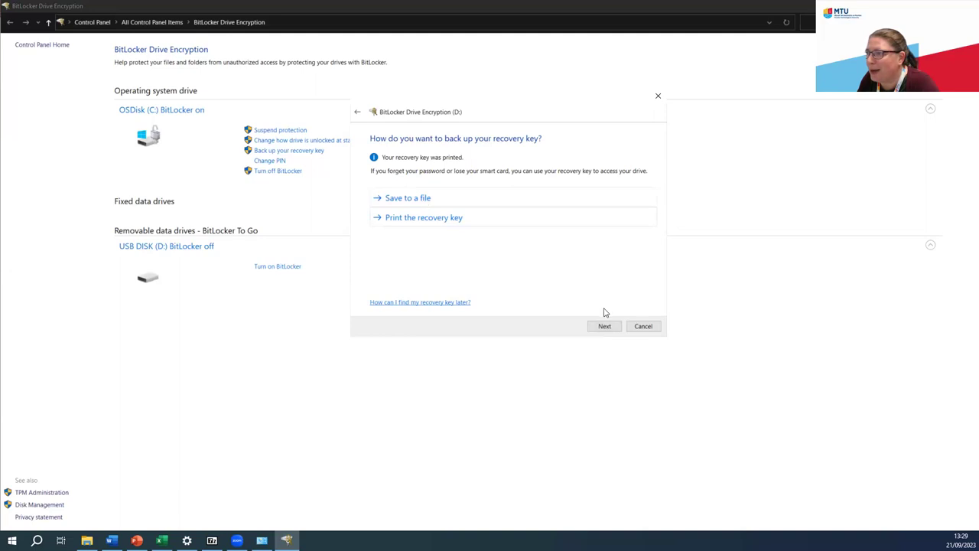
- Move past the recovery key backup and keep 'Encrypt used disk space only'
click(616, 328)
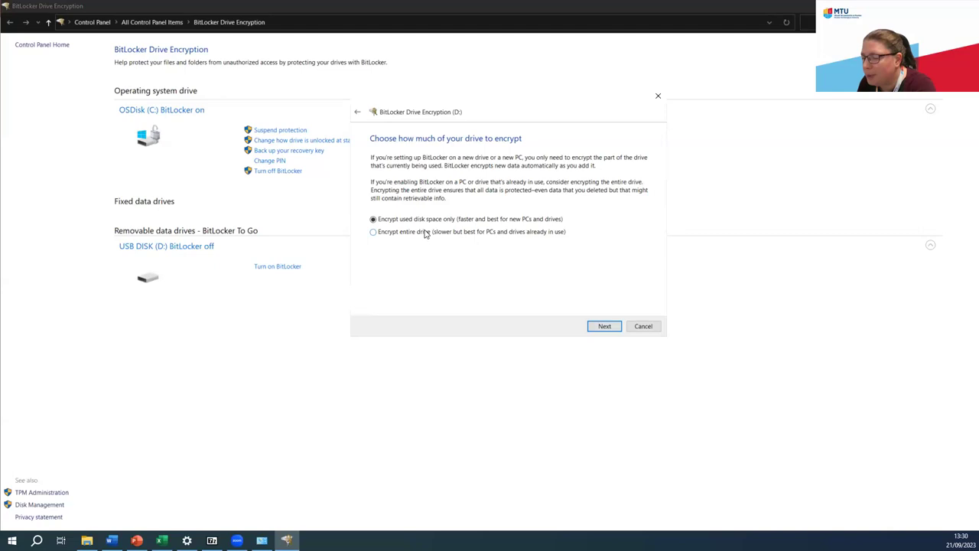
click(606, 326)
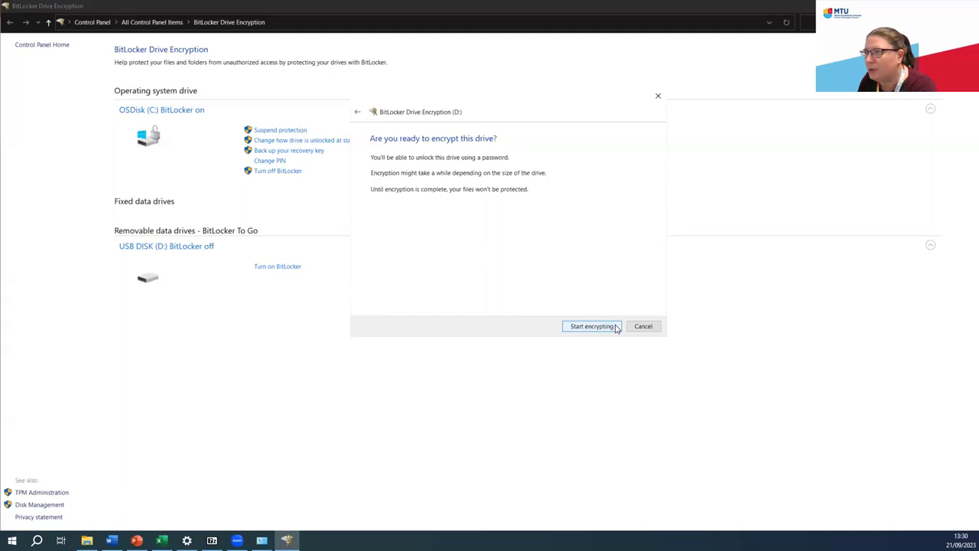
- Start encrypting drive D: and close the Encryption complete message when done
click(615, 328)
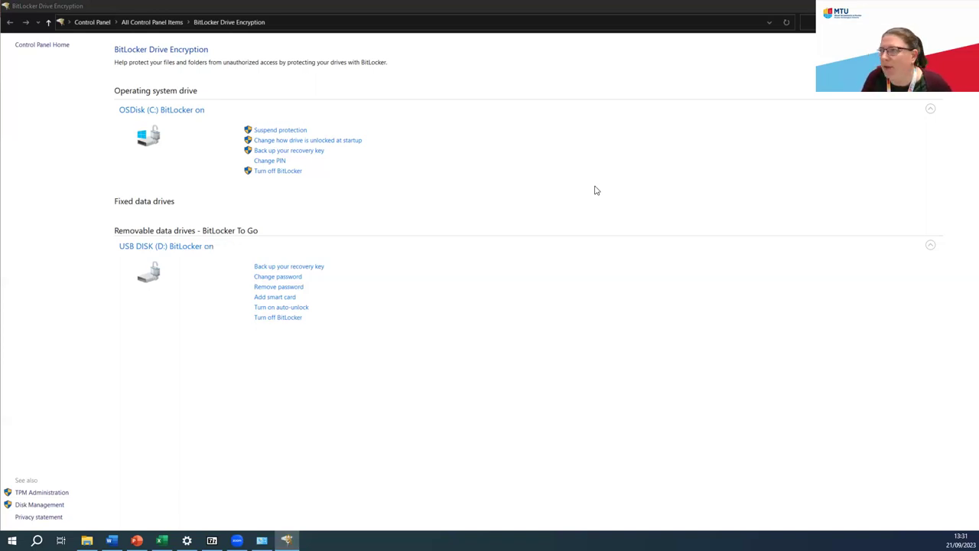
click(678, 238)
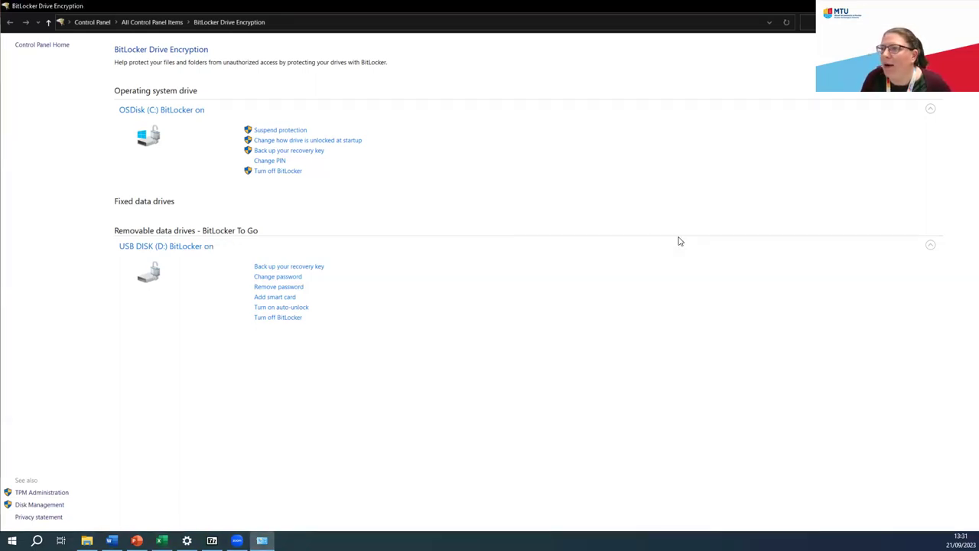